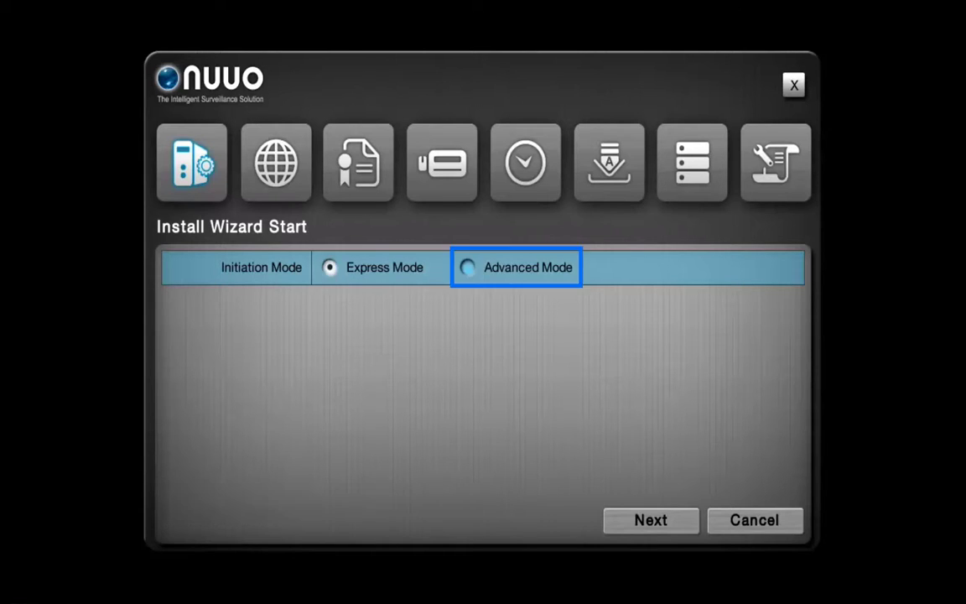
Start the installation in Advanced Mode and keep the default administrator password.
click(468, 268)
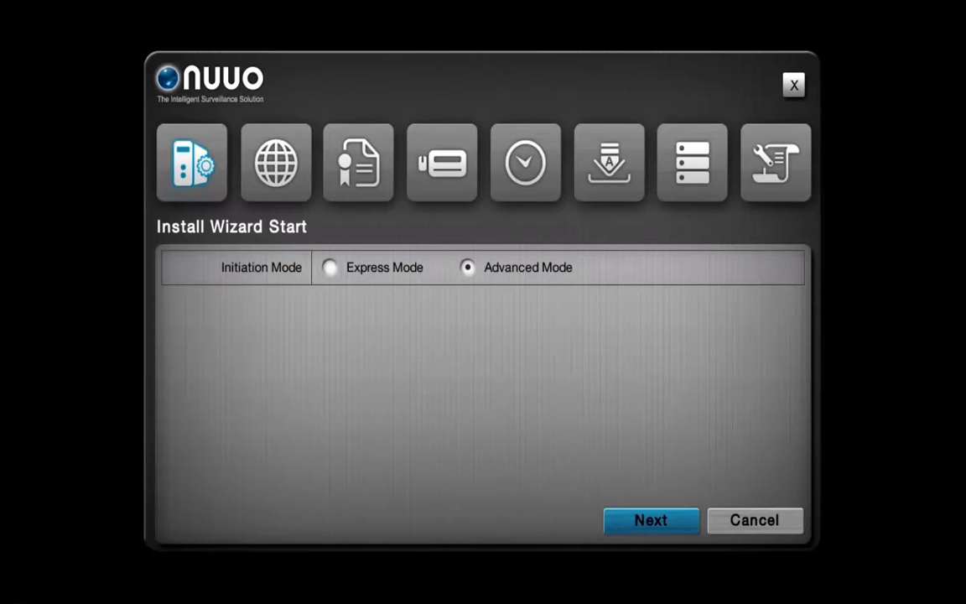
key(Return)
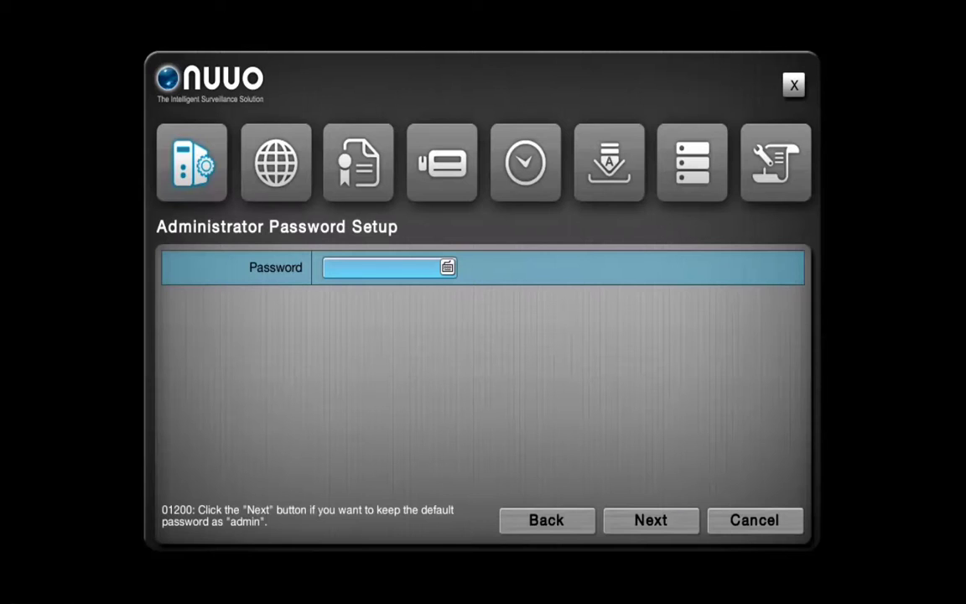
key(Return)
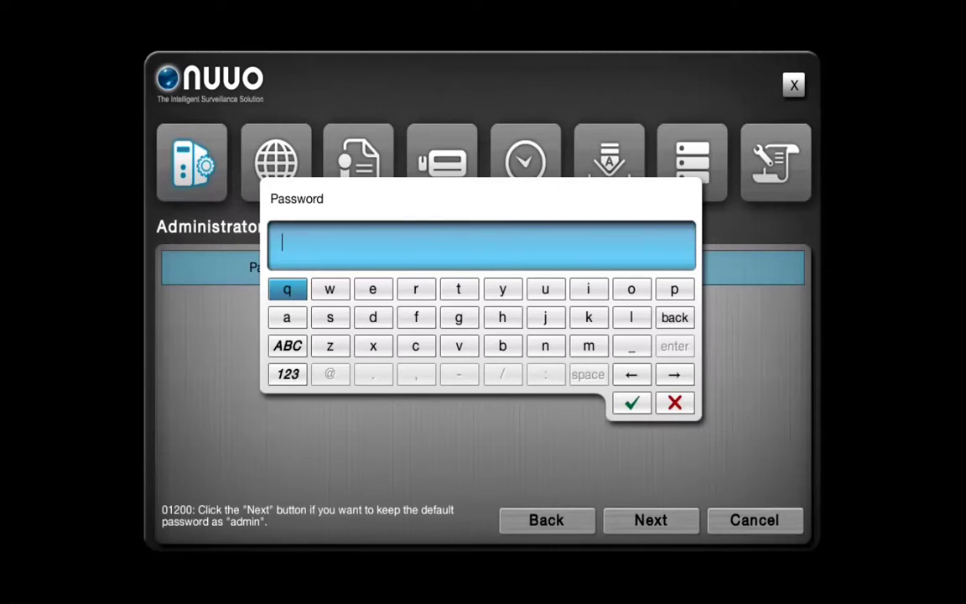
key(Escape)
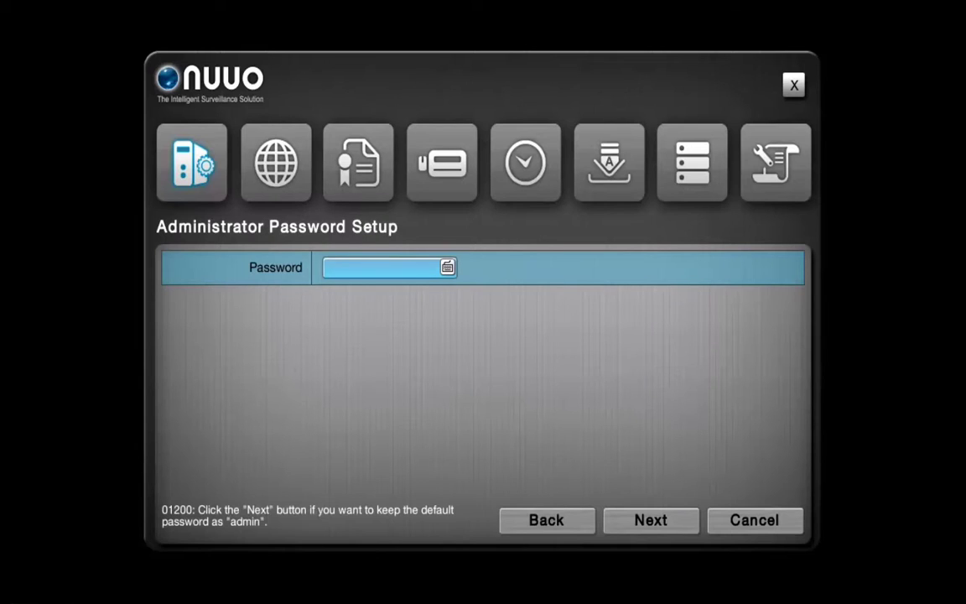
key(Down)
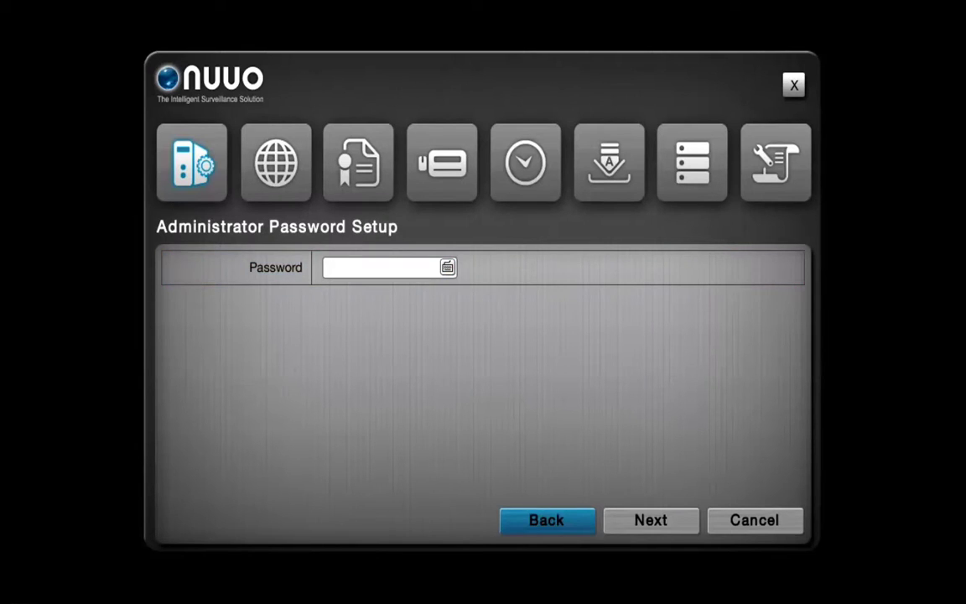
key(Right)
key(Return)
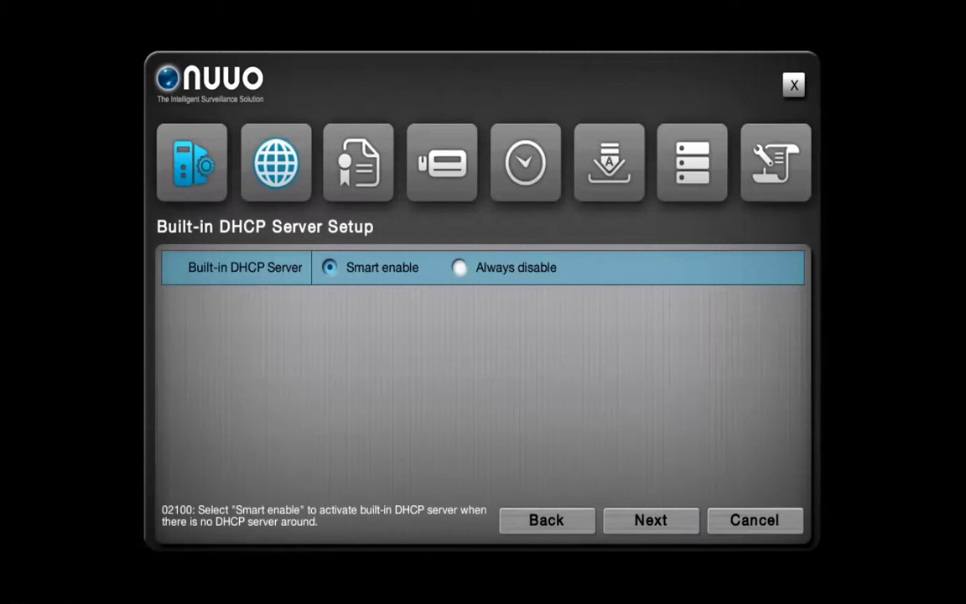
Set the built-in DHCP server to Smart enable and continue to the network settings.
click(376, 267)
key(Tab)
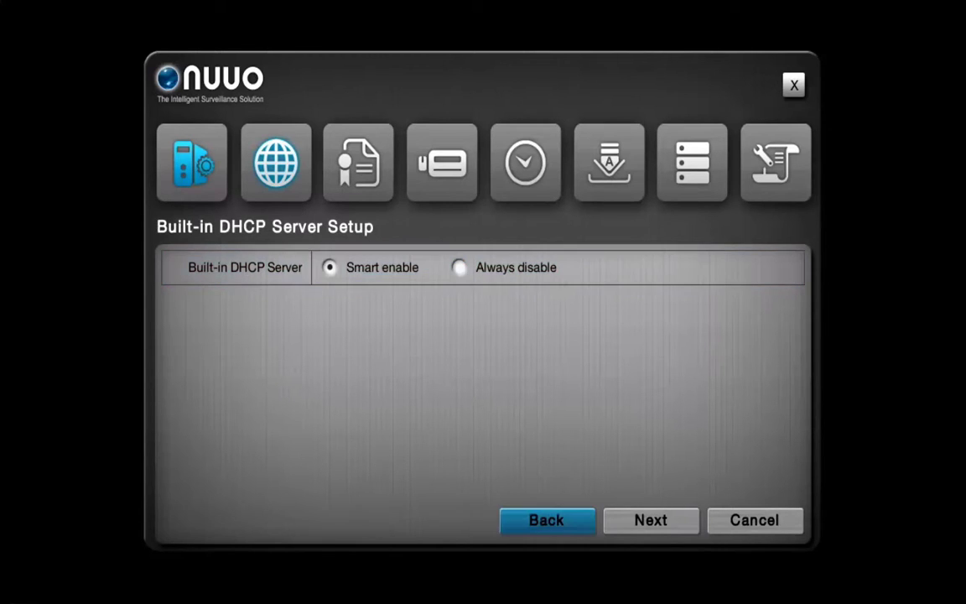
key(Tab)
key(Return)
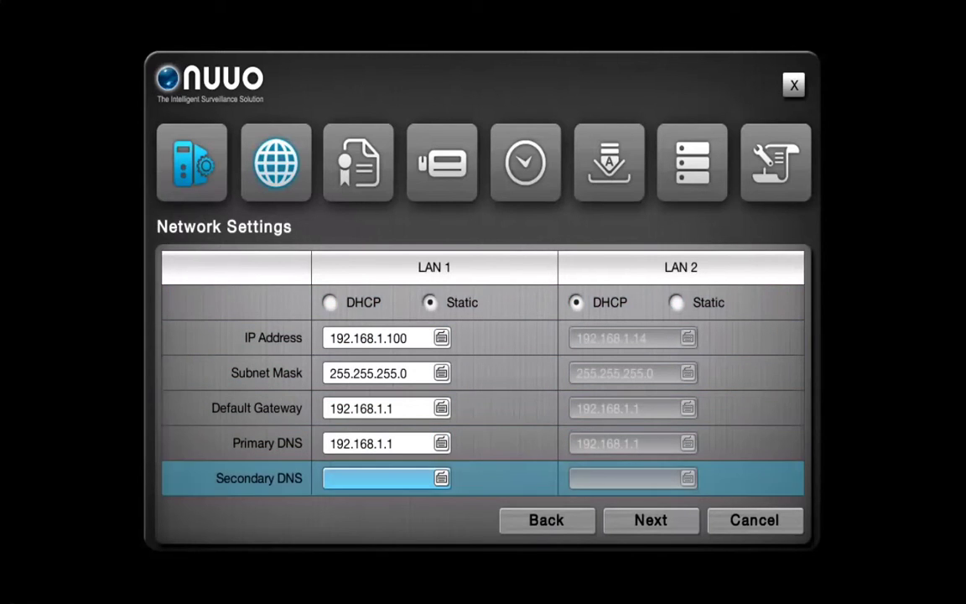
Accept the network settings with LAN 1 static and LAN 2 on DHCP, and the DHCP server range 192.168.1.20 to 192.168.1.50.
key(Down)
key(Right)
key(Return)
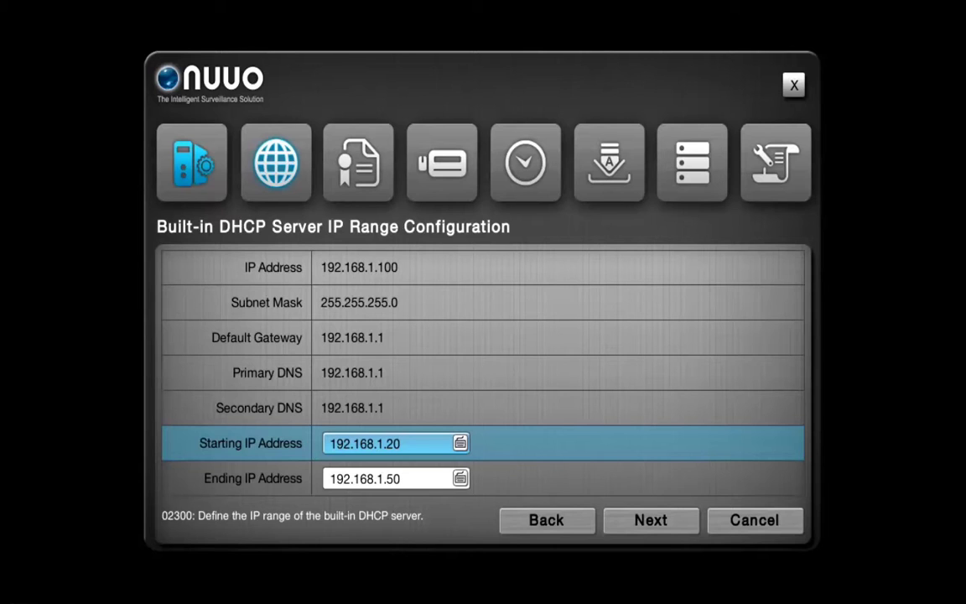
key(Down)
key(Down)
key(Right)
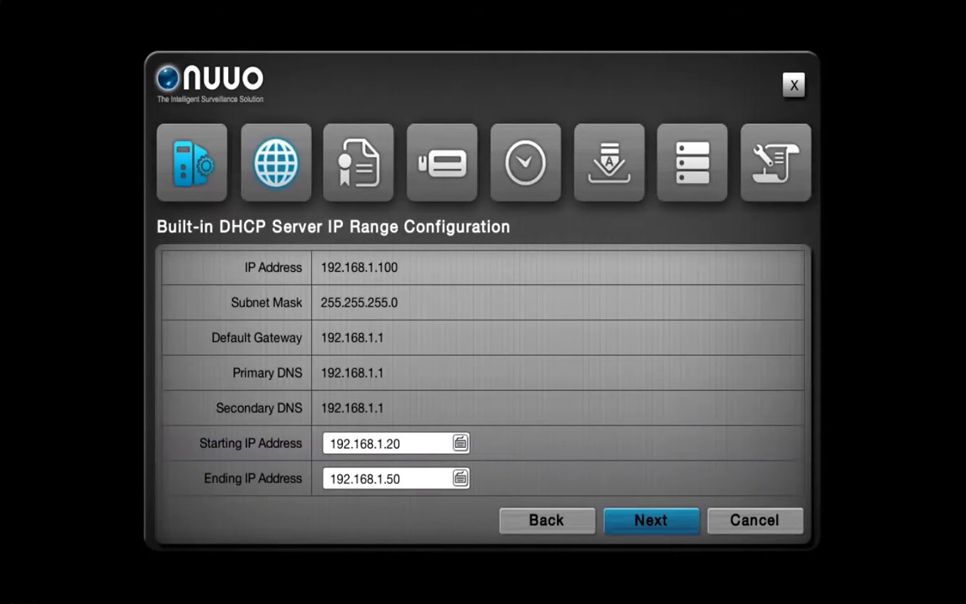
key(Return)
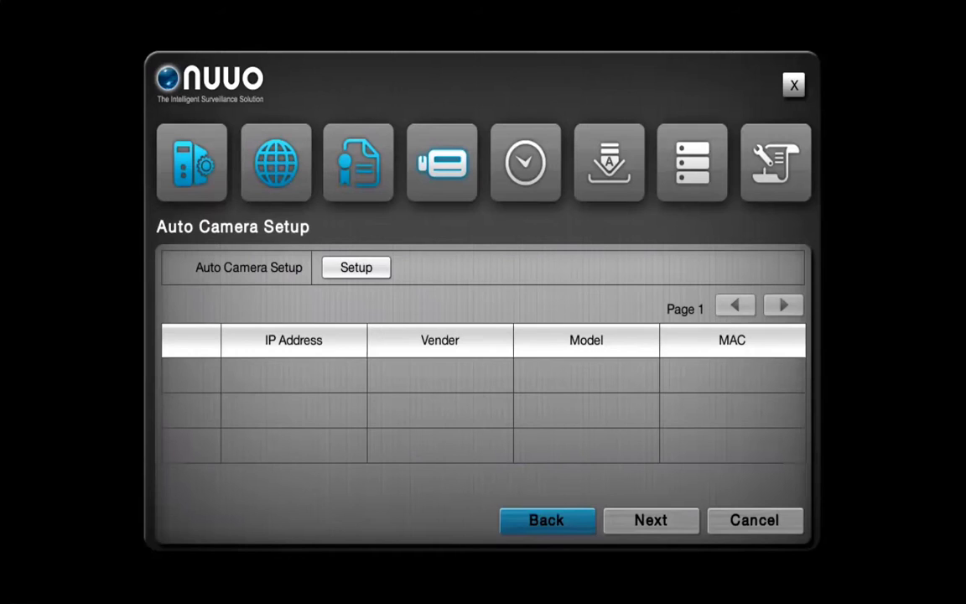
Run the automatic camera setup to add the network cameras, and proceed to the date and time settings.
key(Up)
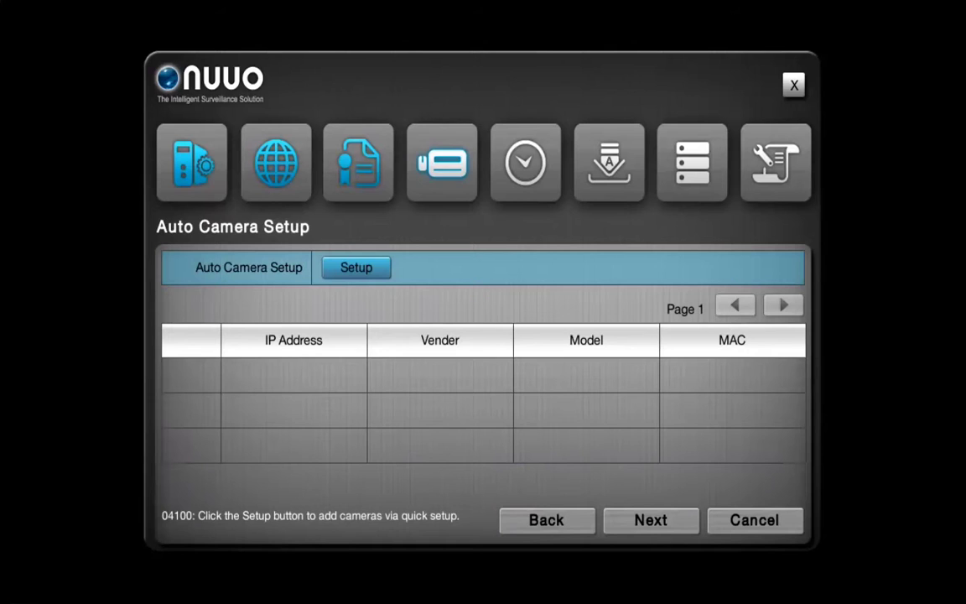
key(Return)
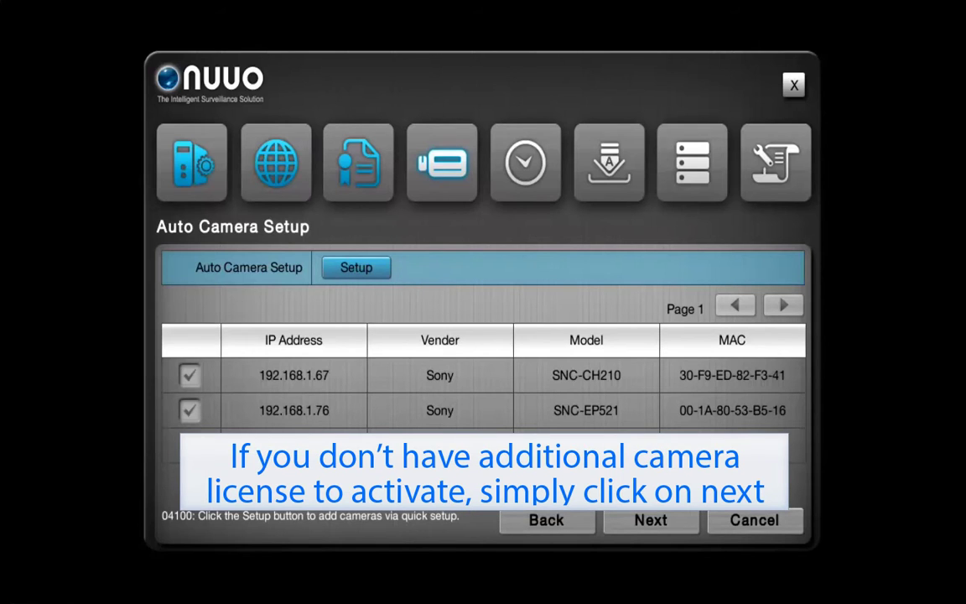
key(Down)
key(Right)
key(Return)
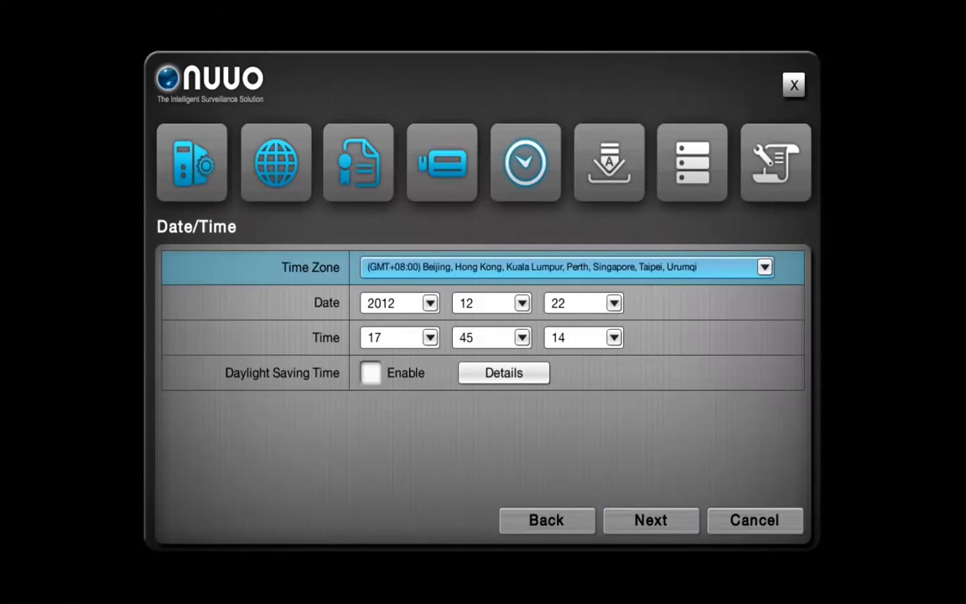
Enable daylight saving time, keeping the GMT+08:00 time zone and the existing date and time, and continue.
key(Down)
key(Down)
key(Down)
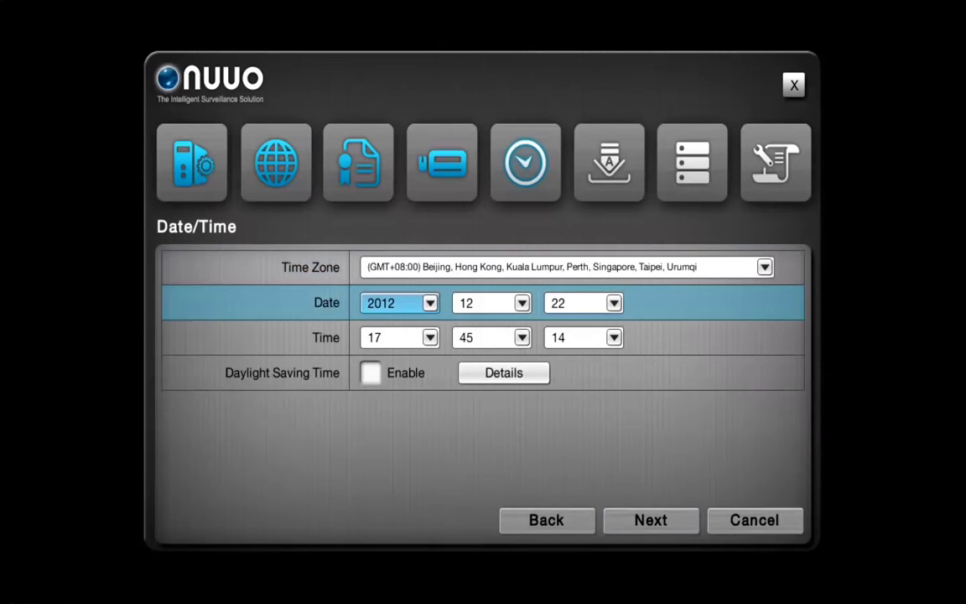
key(Return)
key(Right)
key(Return)
key(Right)
key(Return)
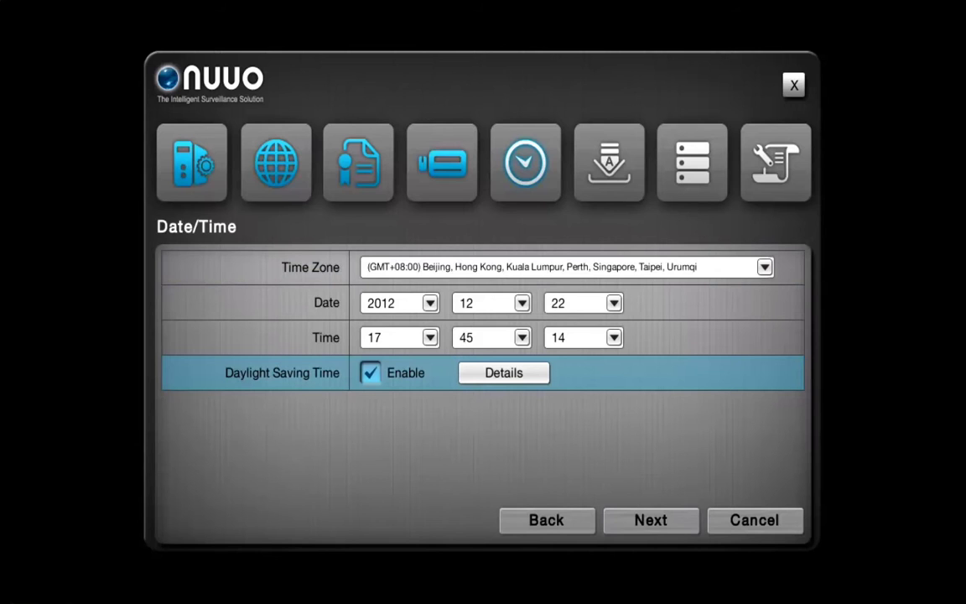
key(Down)
key(Right)
key(Return)
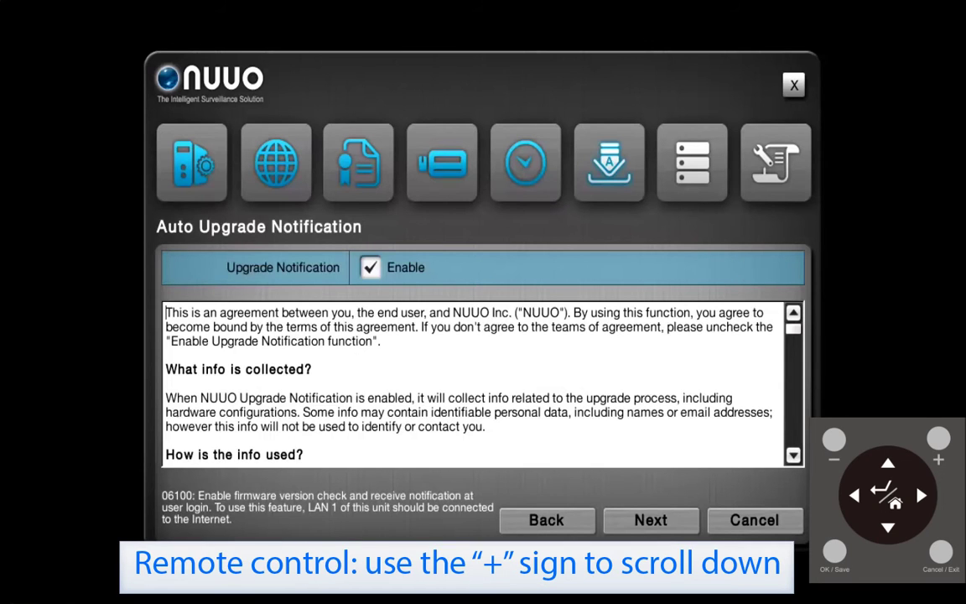
Read the upgrade notification agreement to its end and continue with upgrade notification enabled.
key(Page_Down)
key(Page_Down)
key(Page_Down)
key(Page_Down)
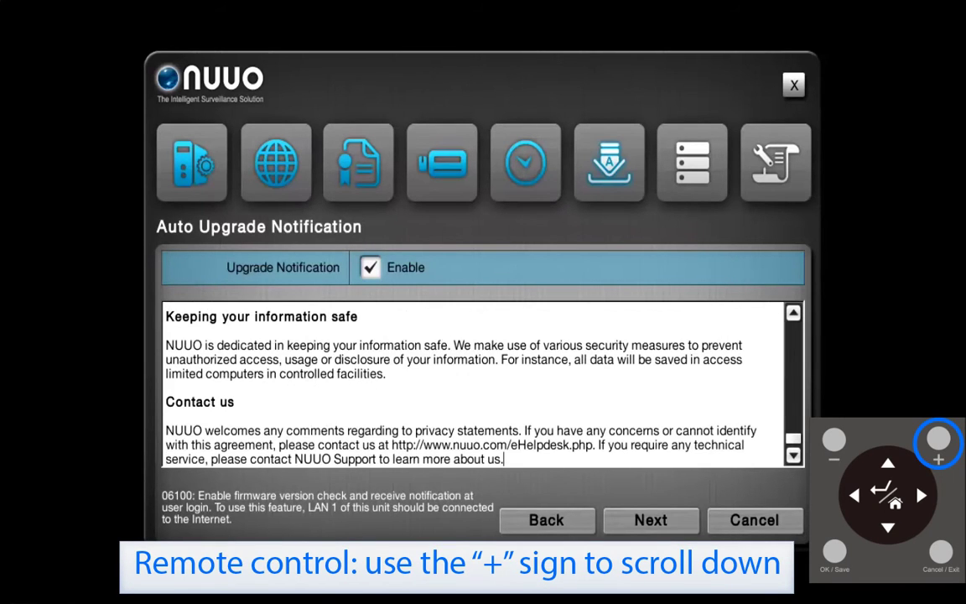
key(Down)
key(Right)
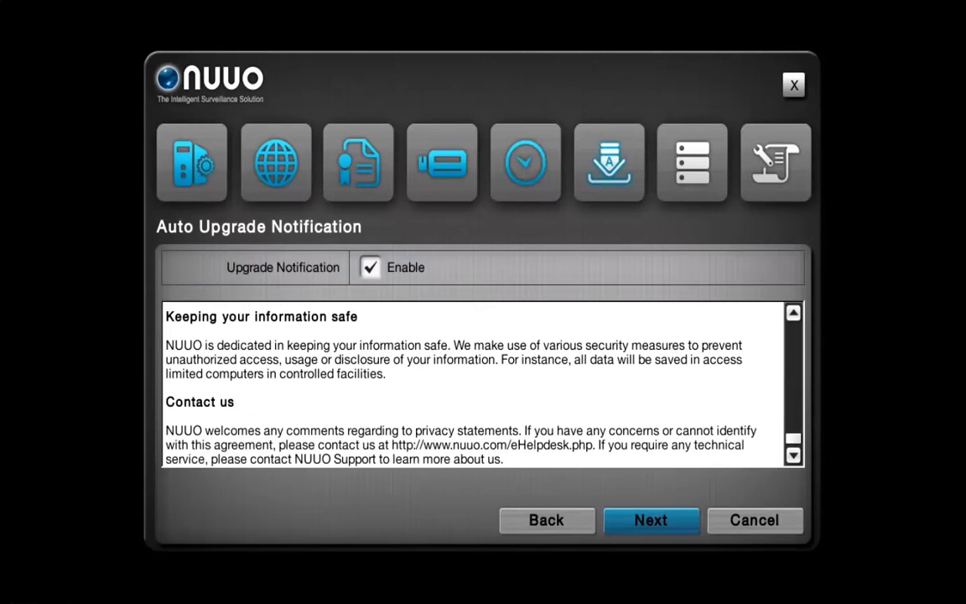
key(Return)
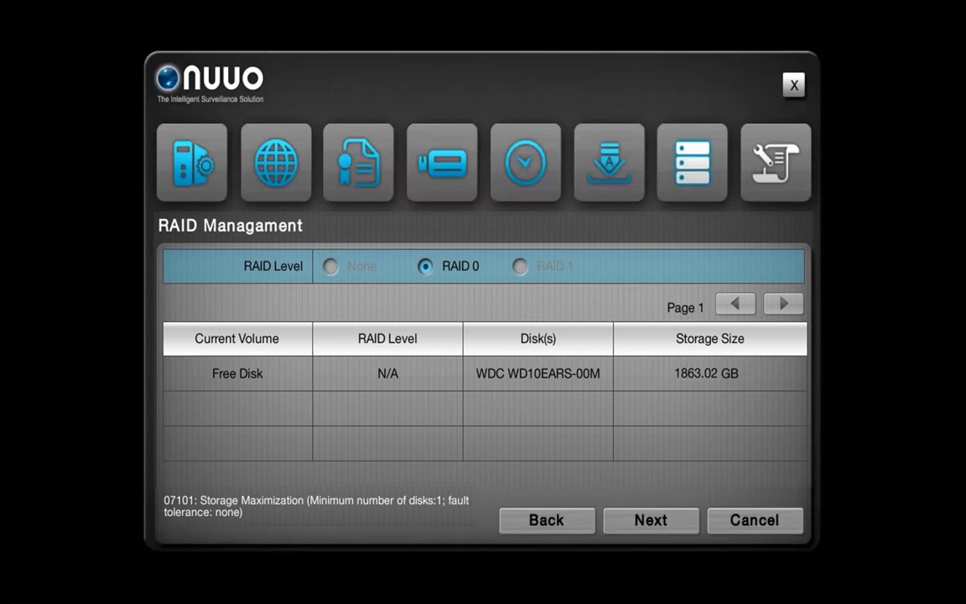
Accept RAID 0 as the RAID level for the free disk and continue.
key(Down)
key(Right)
key(Return)
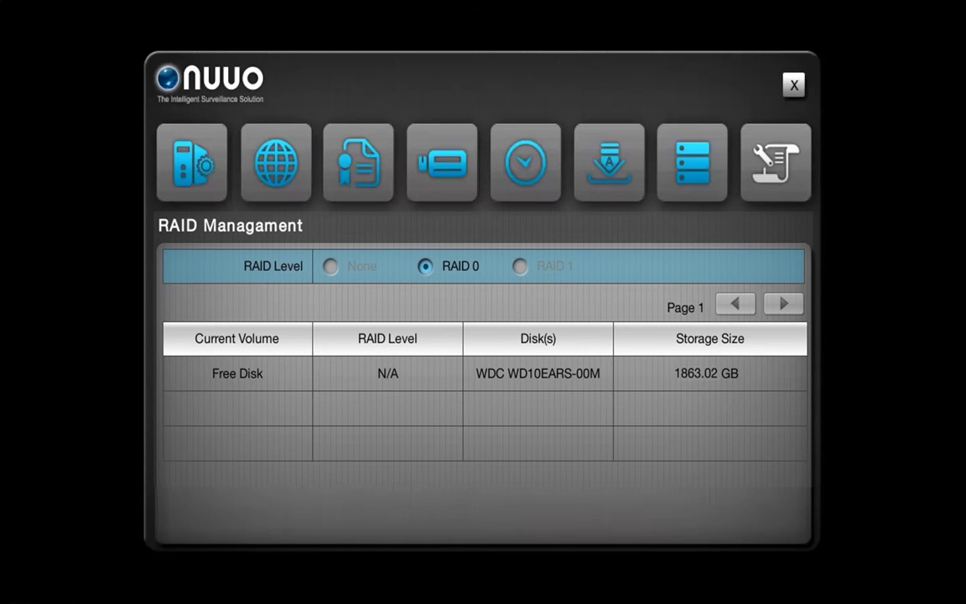